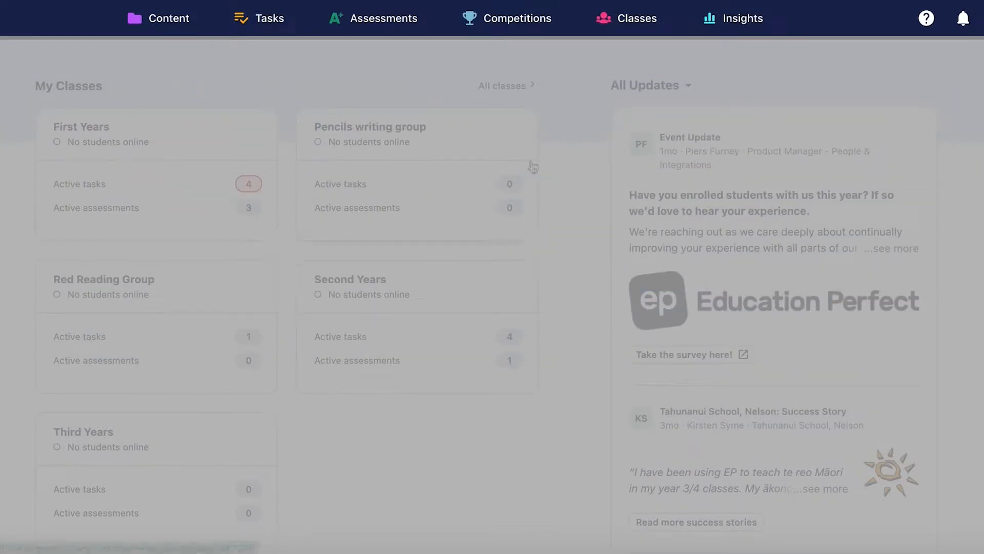
Step: Open the list of assessments and filter it to those from the past month
click(380, 25)
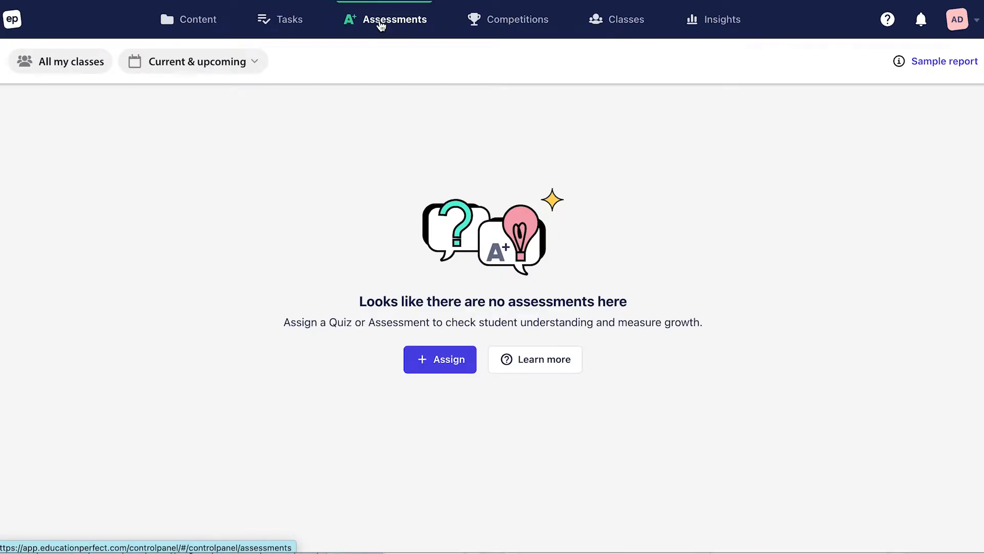
click(248, 67)
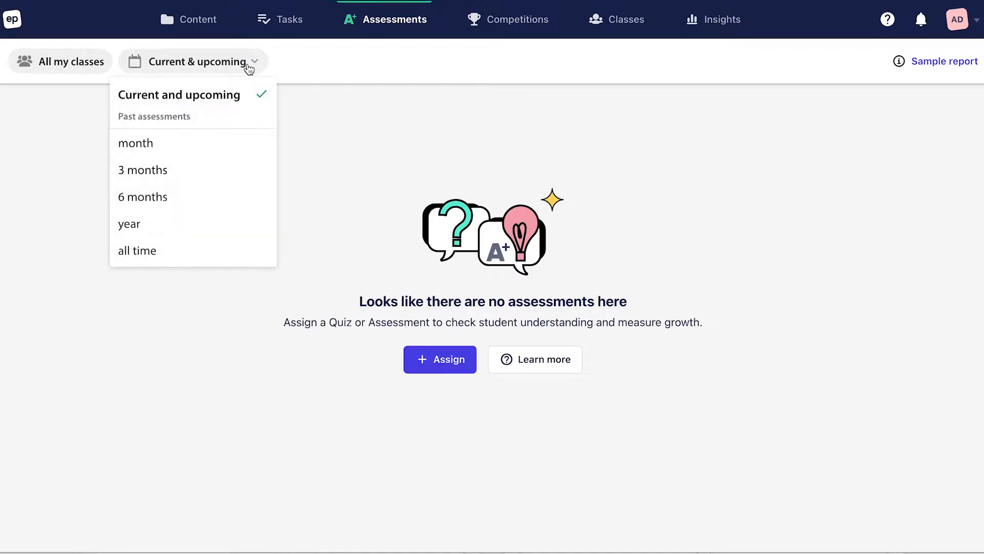
click(210, 147)
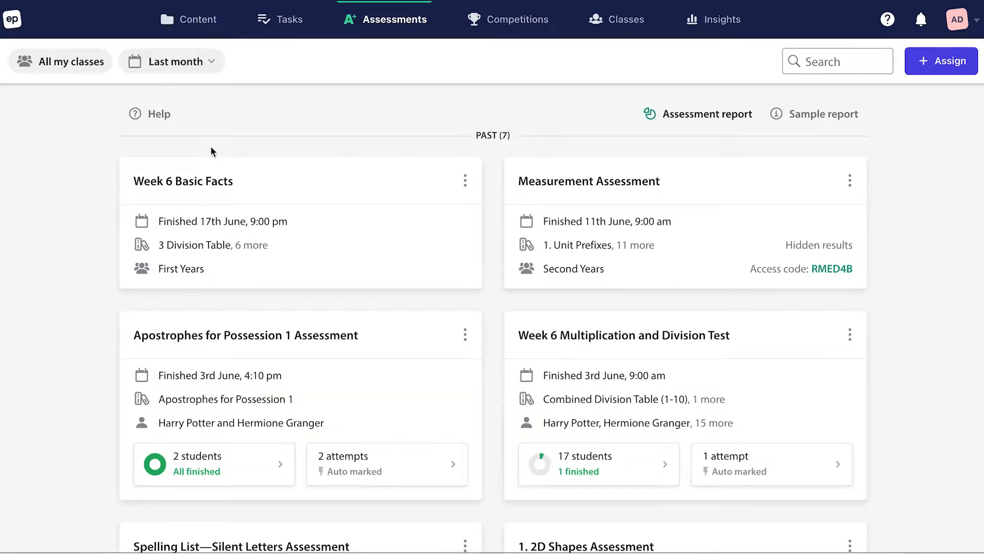
Step: Start assigning a new automatically marked quiz and choose the First Years and Second Years classes
click(939, 65)
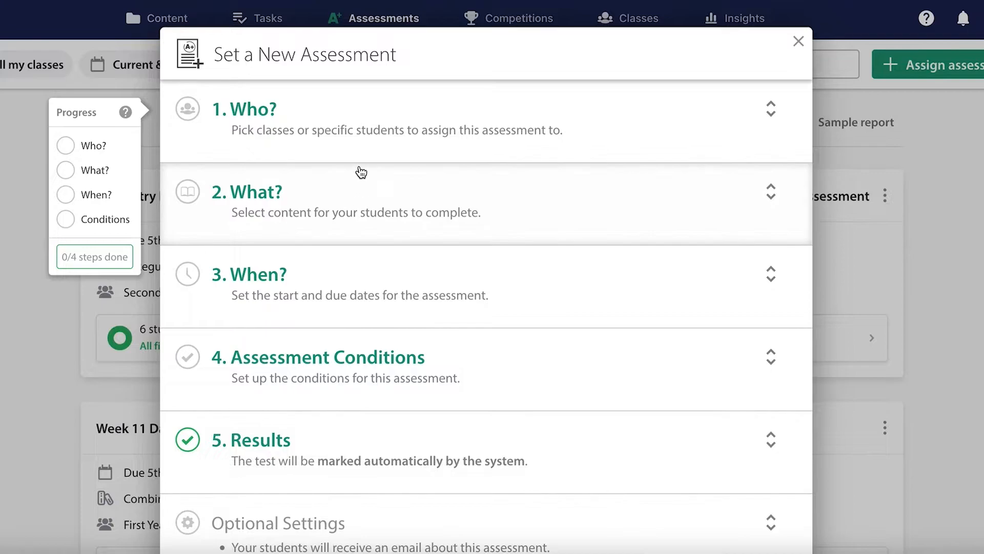
click(358, 148)
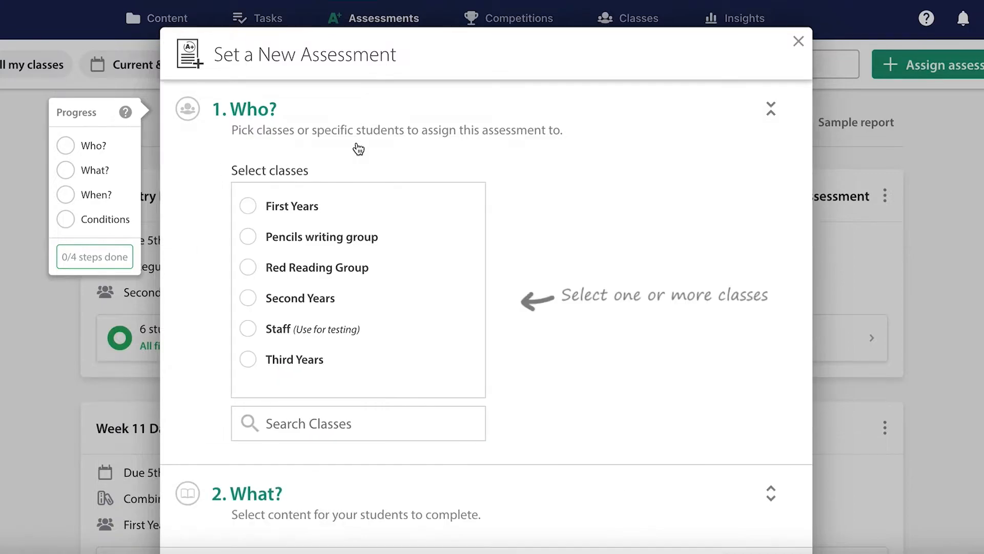
click(255, 210)
click(249, 297)
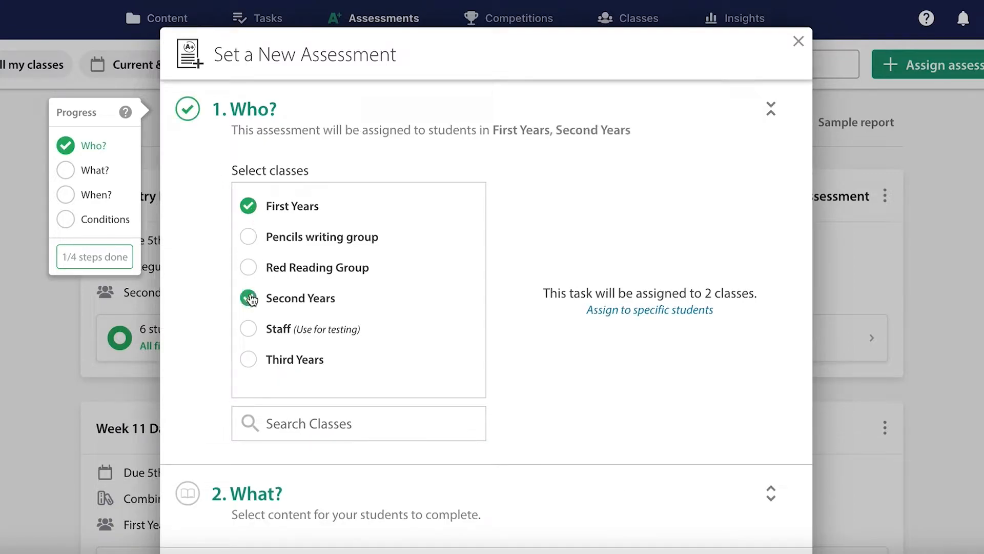
Step: Assign to specific students, deselecting the fifth, sixth and second-to-last students in the first-name-sorted list
click(616, 310)
click(536, 352)
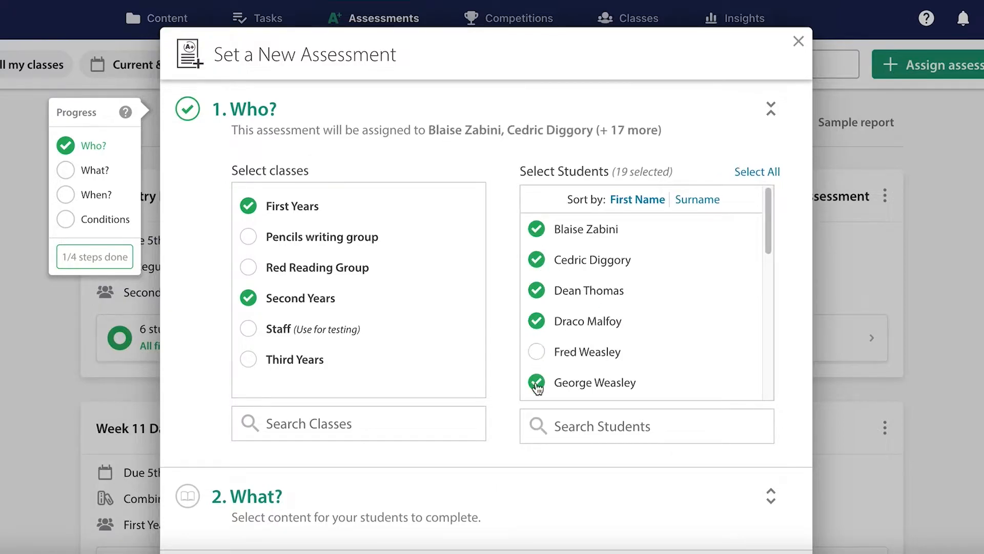
click(536, 383)
scroll(523, 350, down, 1)
scroll(555, 351, down, 8)
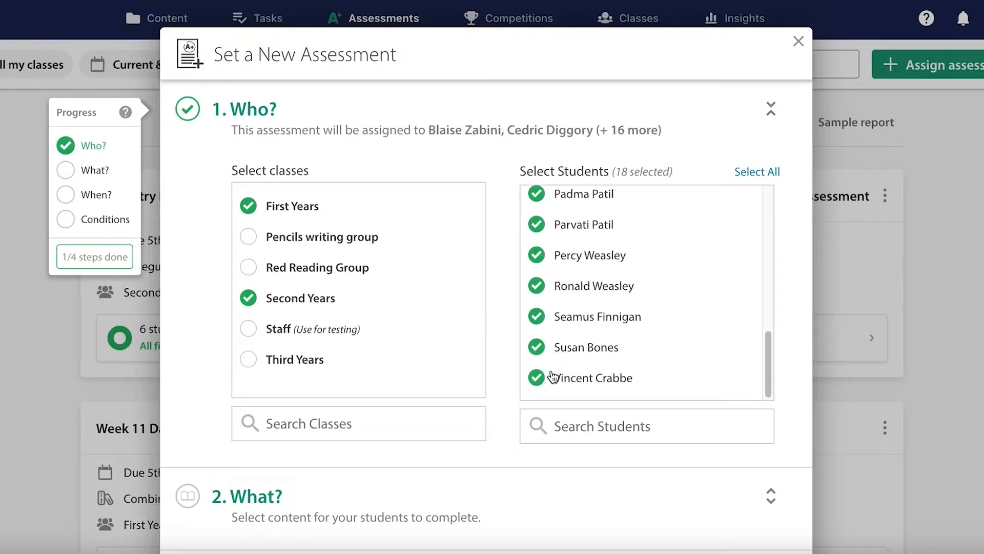
click(537, 347)
Step: Open the content library and browse to Maths > NZC Level 4 > Algebra > 1. Algebra Skills > 1. Introduction to Variables and Expressions
scroll(586, 162, down, 7)
click(584, 159)
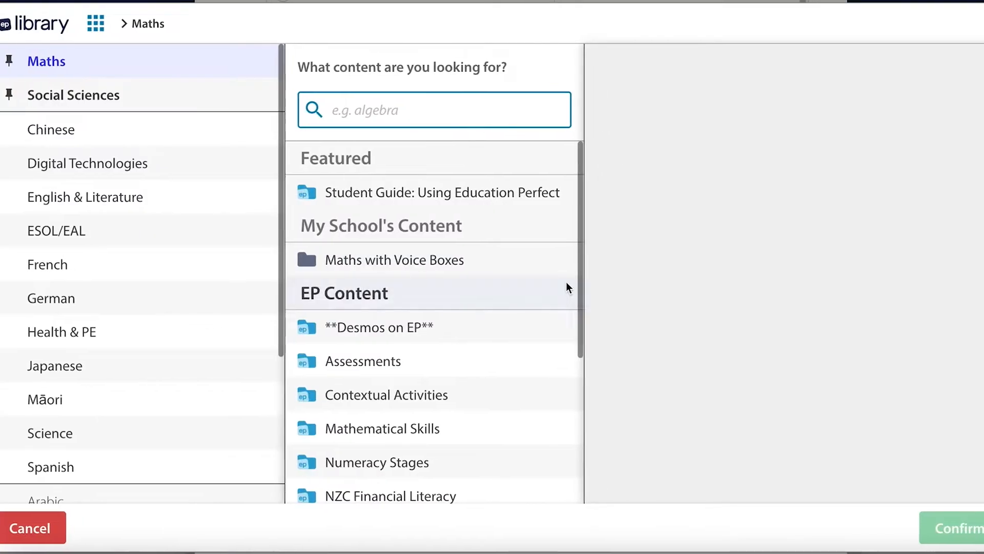
scroll(565, 281, down, 5)
click(429, 353)
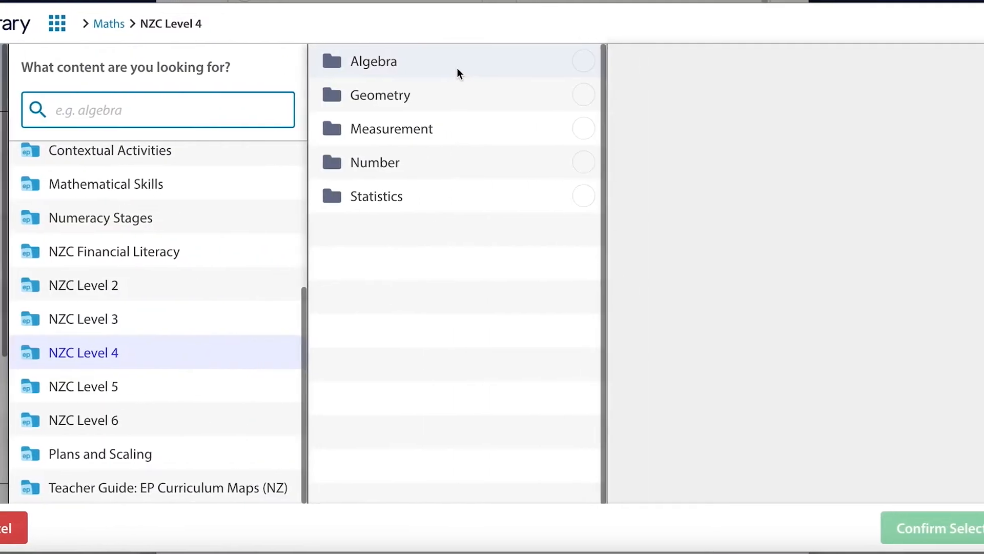
click(452, 68)
click(436, 68)
click(428, 67)
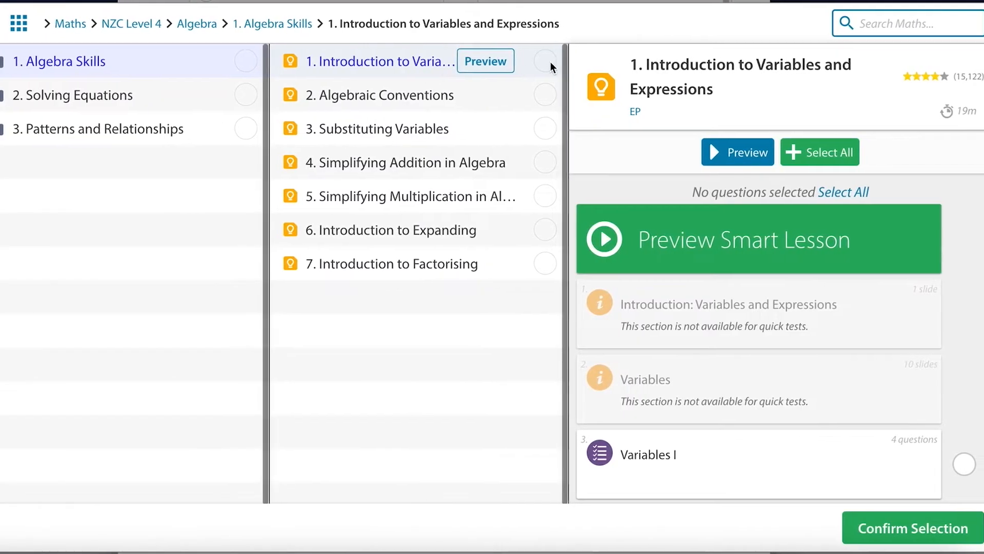
Step: Select the lessons Introduction to Variables and Expressions, Algebraic Conventions and Substituting Variables, and confirm the content selection
click(553, 62)
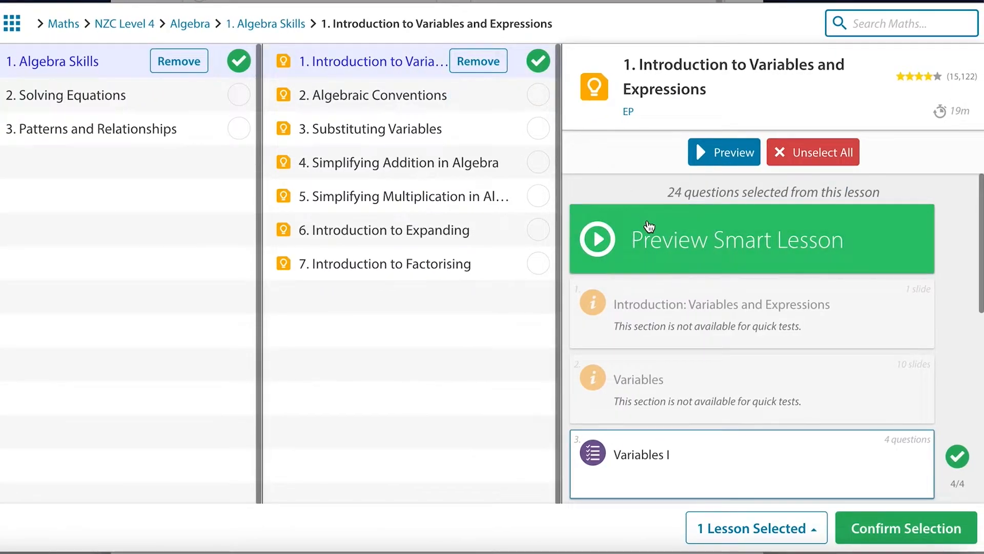
click(536, 95)
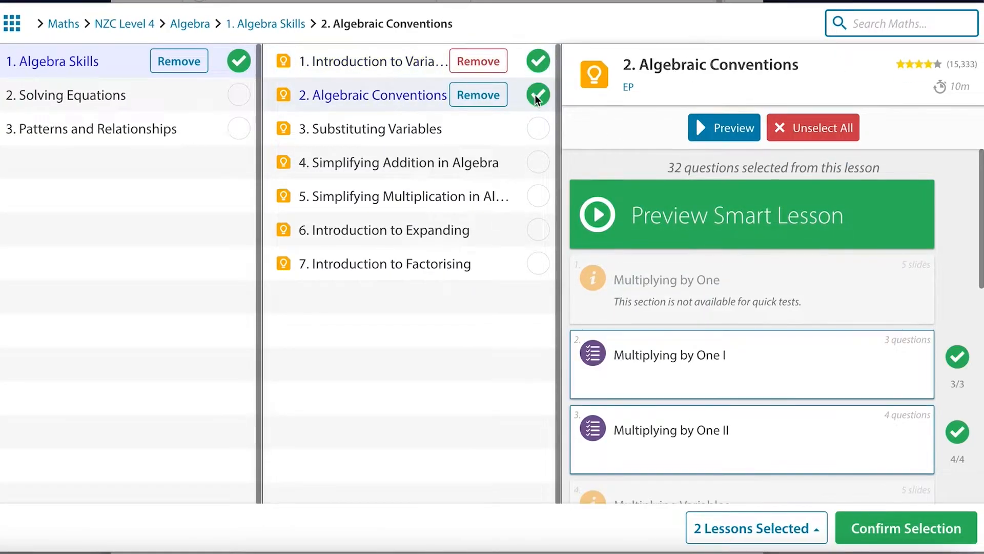
click(537, 135)
scroll(960, 396, down, 3)
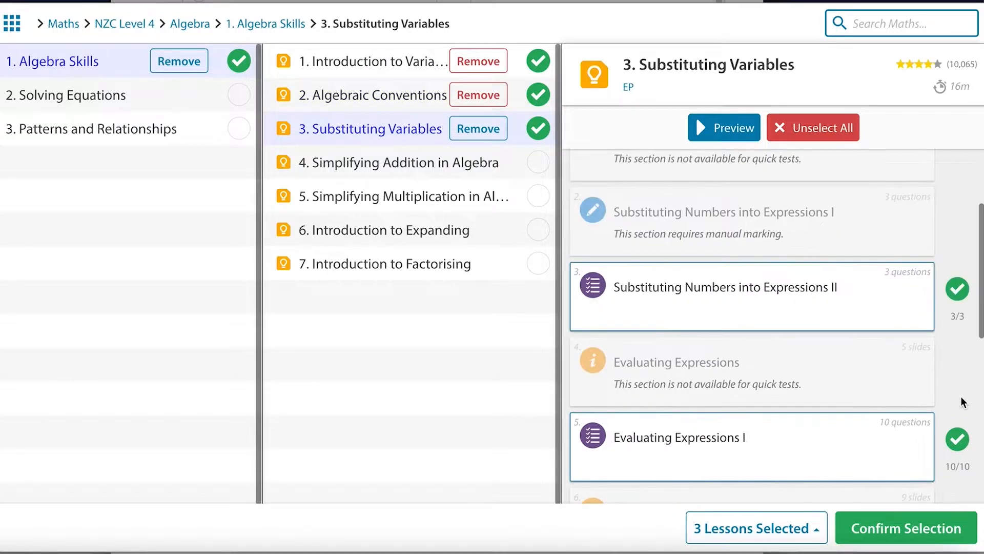
mouse_move(804, 239)
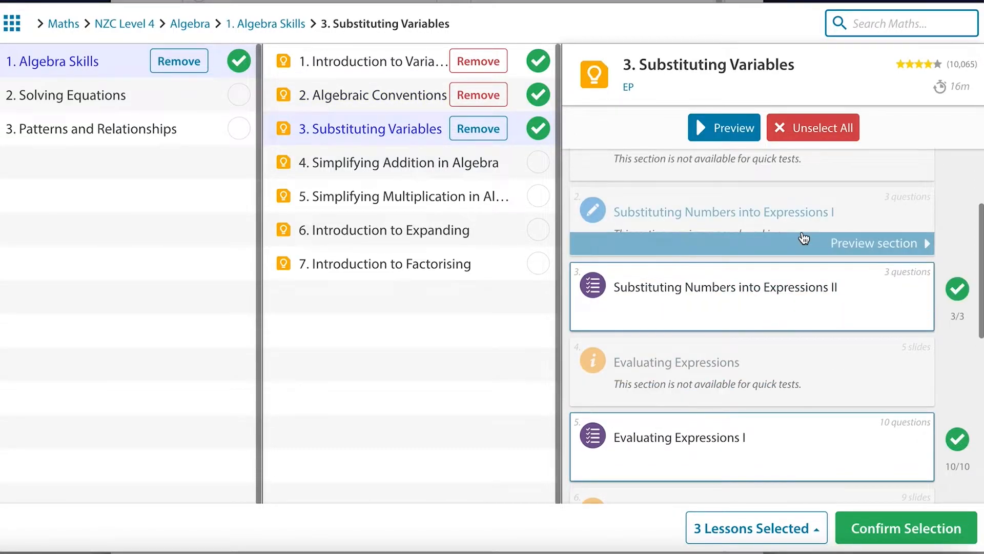
scroll(966, 322, down, 3)
scroll(966, 322, down, 6)
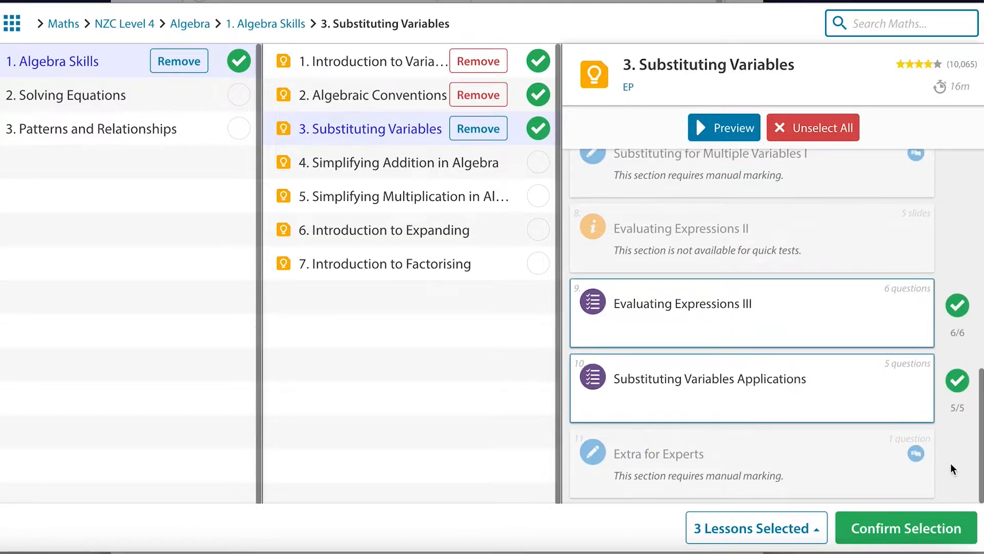
click(951, 525)
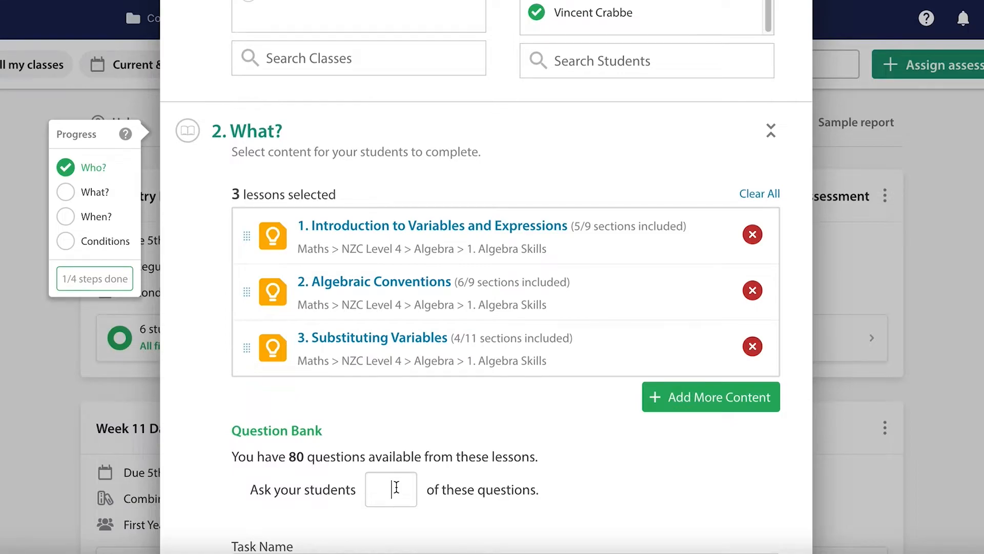
Step: Ask the students 60 of the questions available in the question bank
text(60)
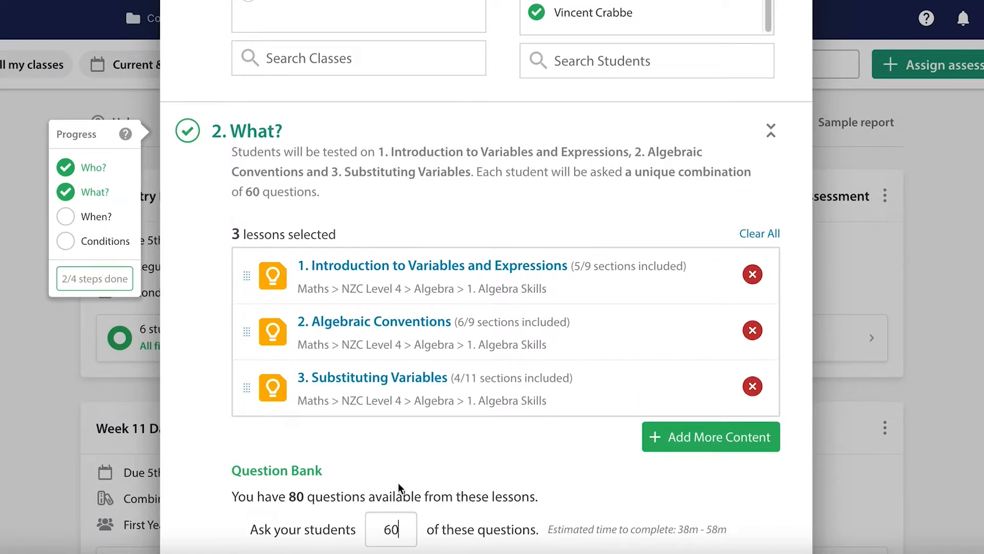
scroll(398, 482, down, 2)
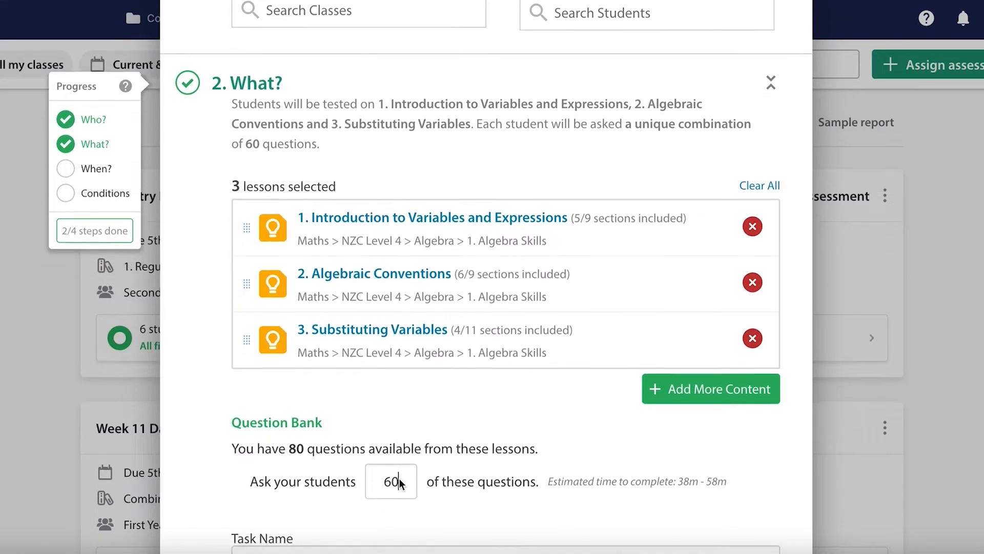
scroll(399, 479, down, 4)
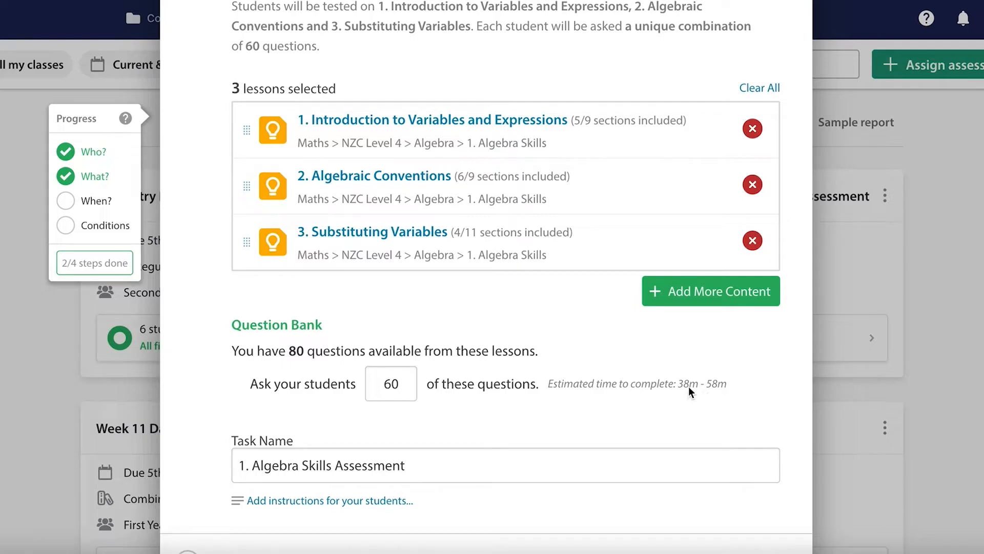
Step: Rename the task as "Algebra Skills Assessment" and add an optional description field for student instructions
drag(257, 474, 230, 464)
key(BackSpace)
click(387, 500)
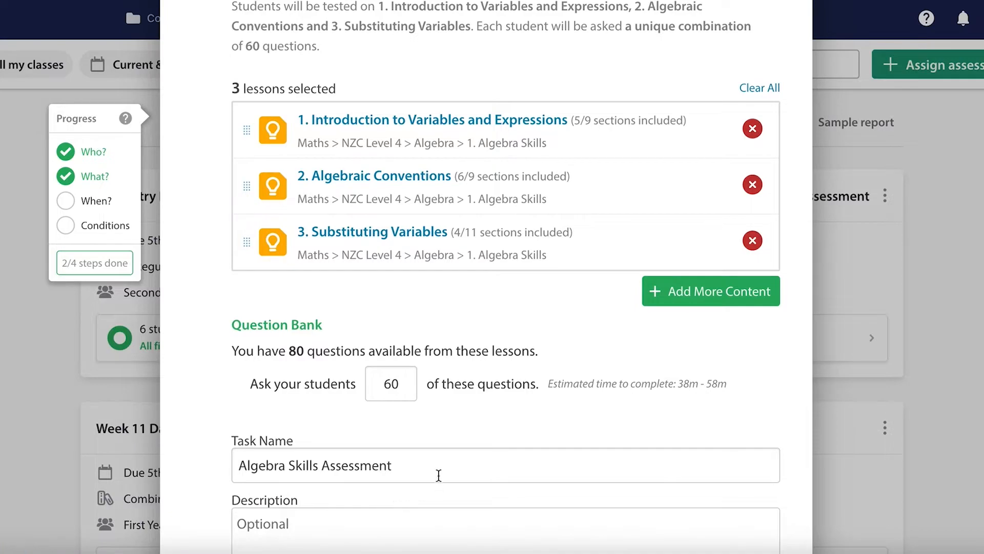
Step: Open the scheduling section and keep the assessment available from today at 2:00 PM until tomorrow at 3:00 PM
scroll(439, 474, down, 6)
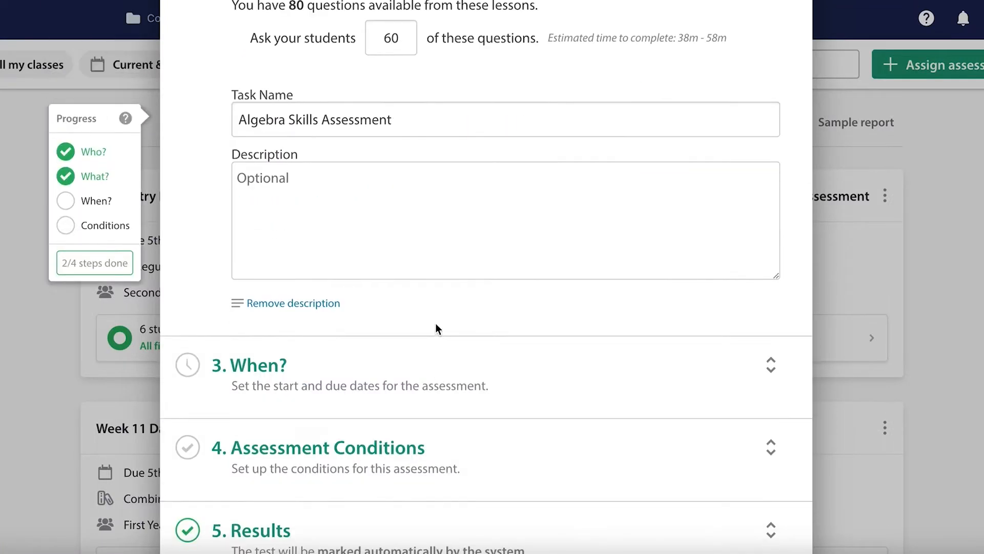
click(357, 379)
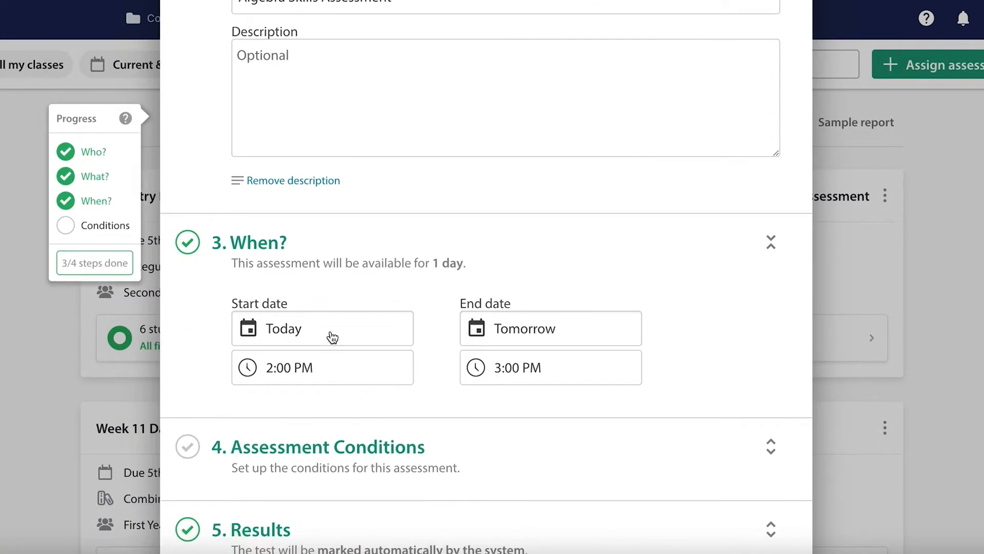
click(330, 336)
click(330, 363)
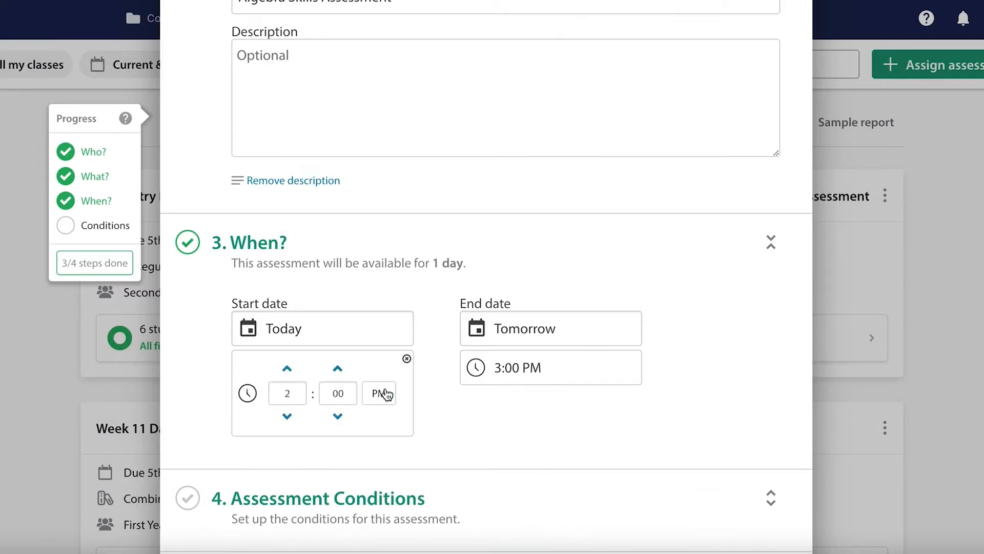
Step: In the assessment conditions, keep a unique assessment for each student and require an access code to start the test
click(439, 439)
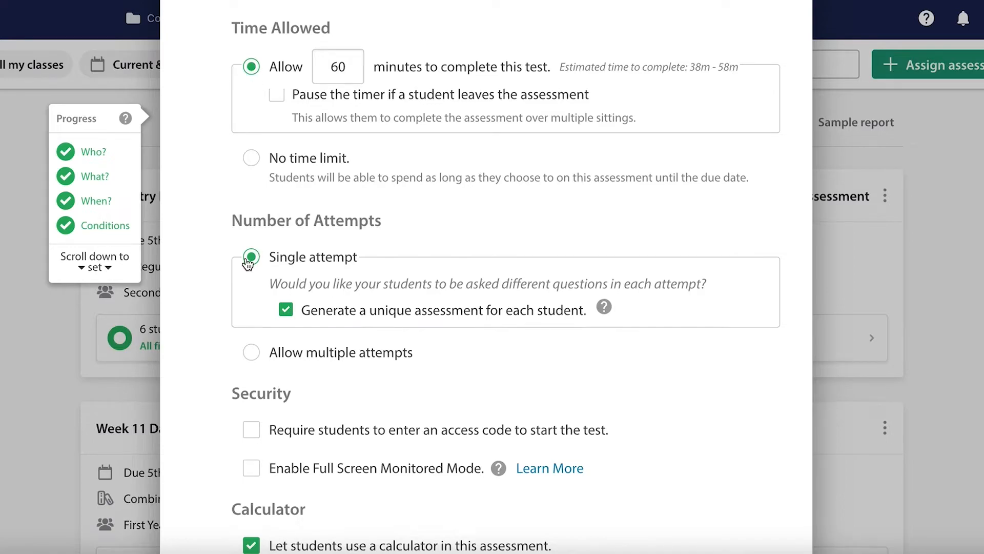
click(287, 310)
click(287, 309)
scroll(268, 339, down, 3)
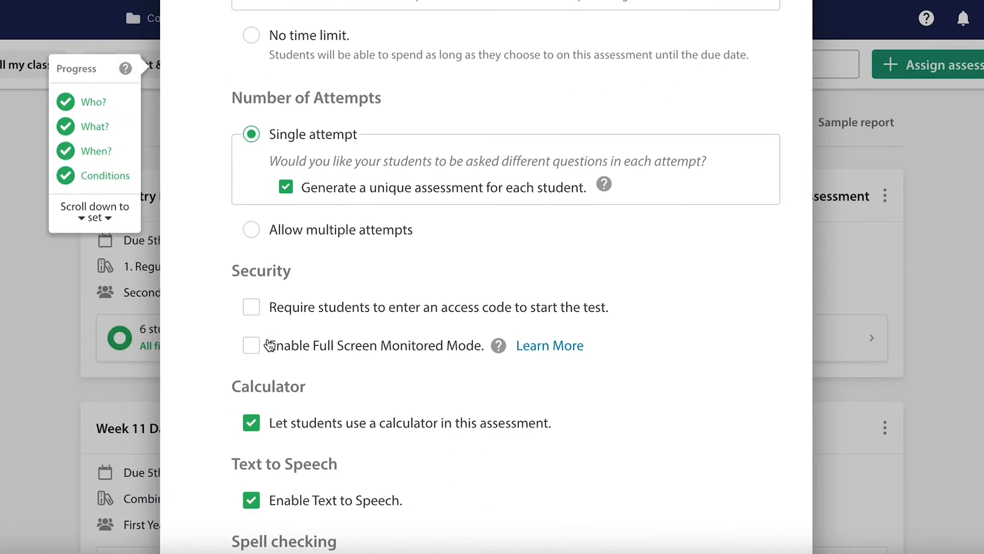
click(251, 308)
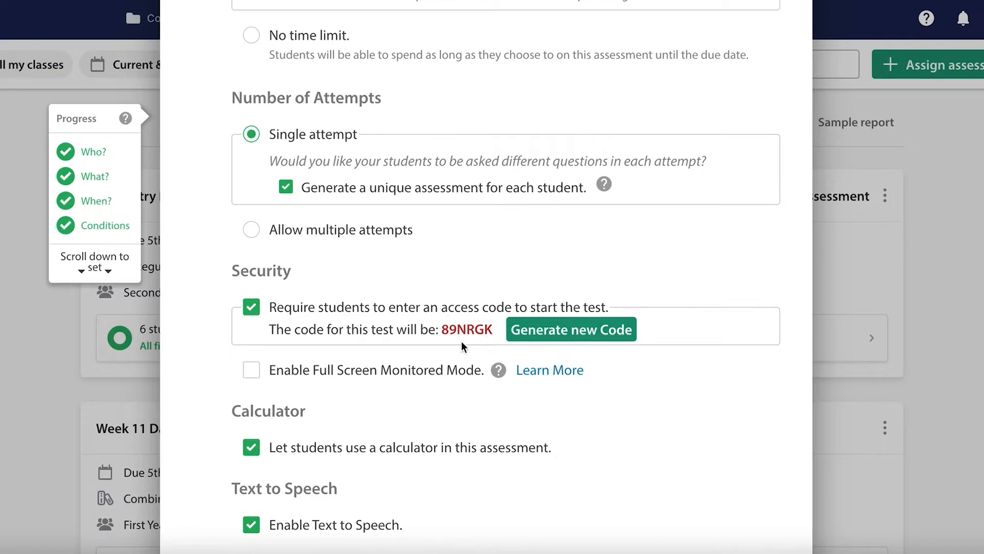
Step: Enable spell checking for the assessment, including browser extensions like Grammarly
scroll(229, 382, down, 2)
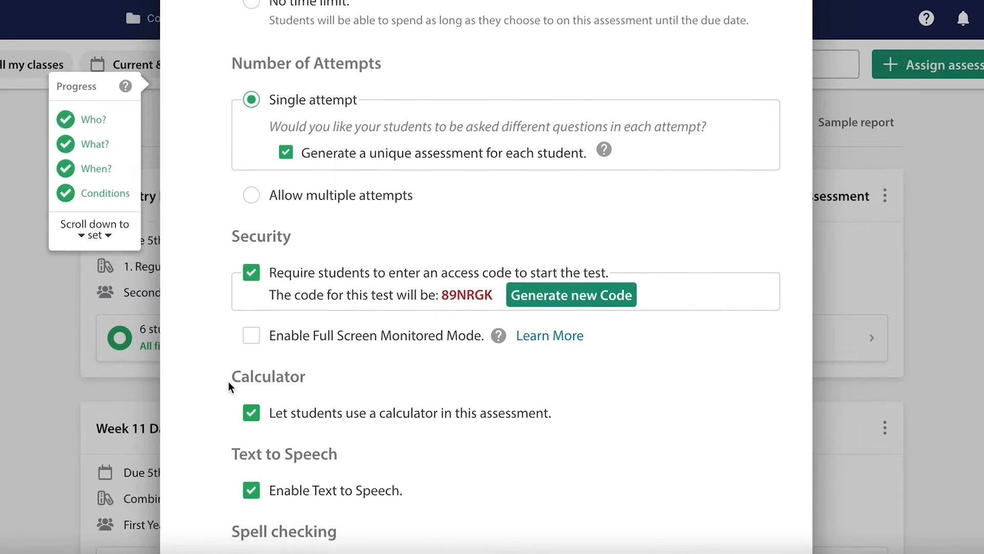
scroll(224, 370, down, 2)
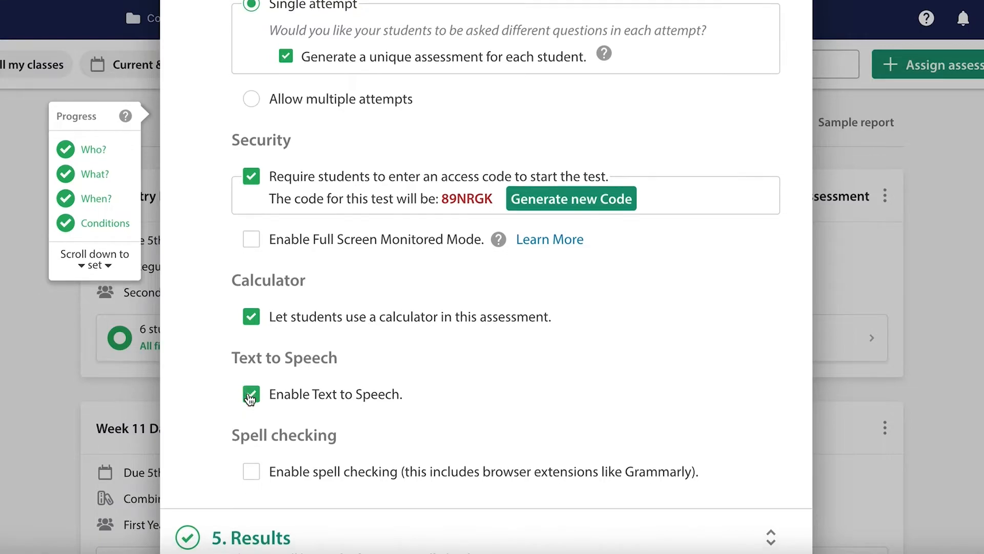
scroll(248, 393, down, 1)
click(252, 440)
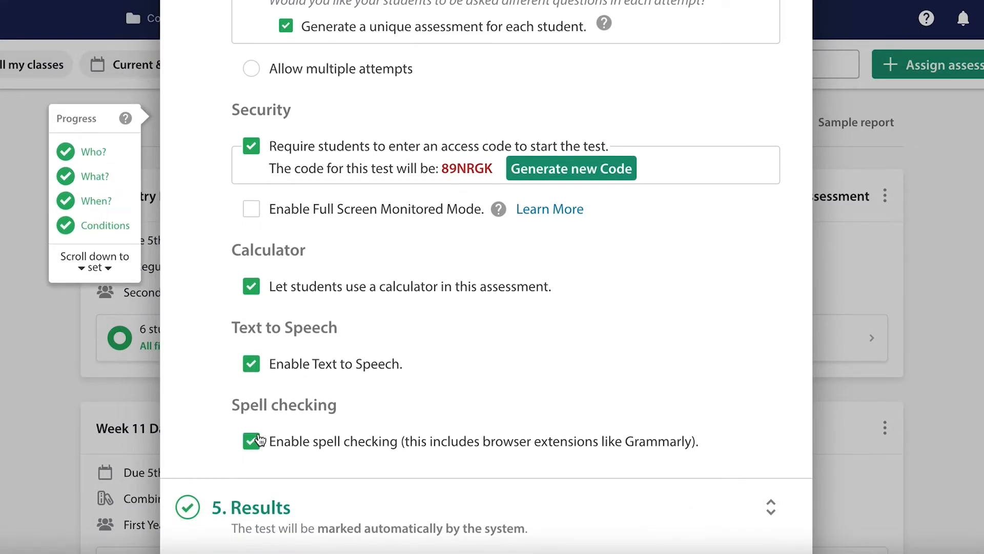
Step: In the results settings, withhold student results until the teacher chooses to release them
scroll(255, 439, down, 5)
click(308, 183)
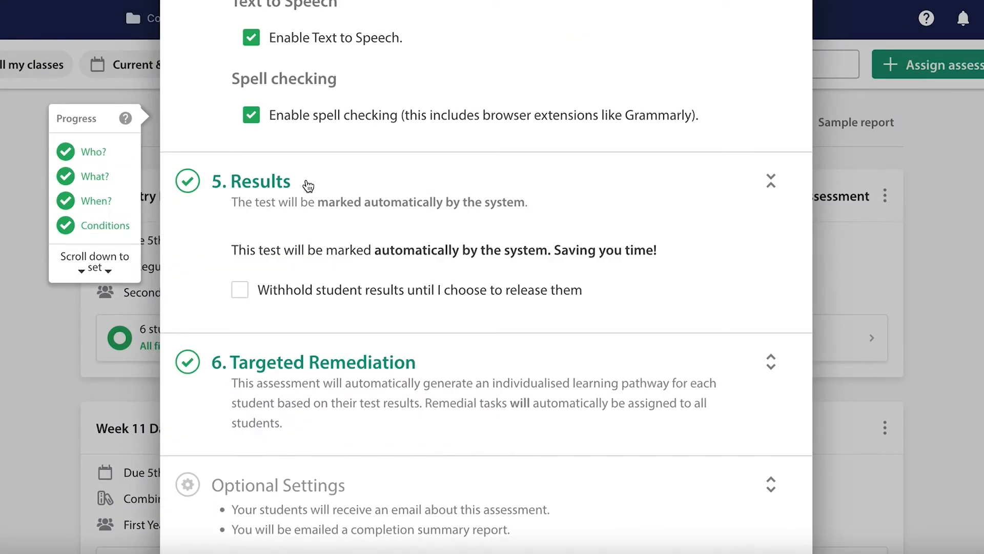
click(239, 297)
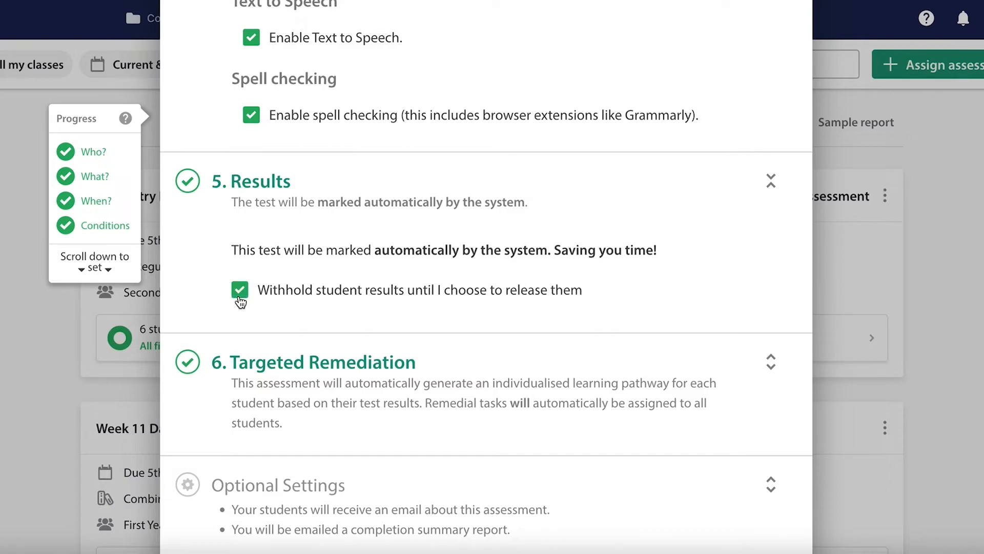
Step: In the targeted remediation settings, set the automatically assigned homework task's due date to 31 May 2022
click(293, 397)
scroll(295, 396, down, 4)
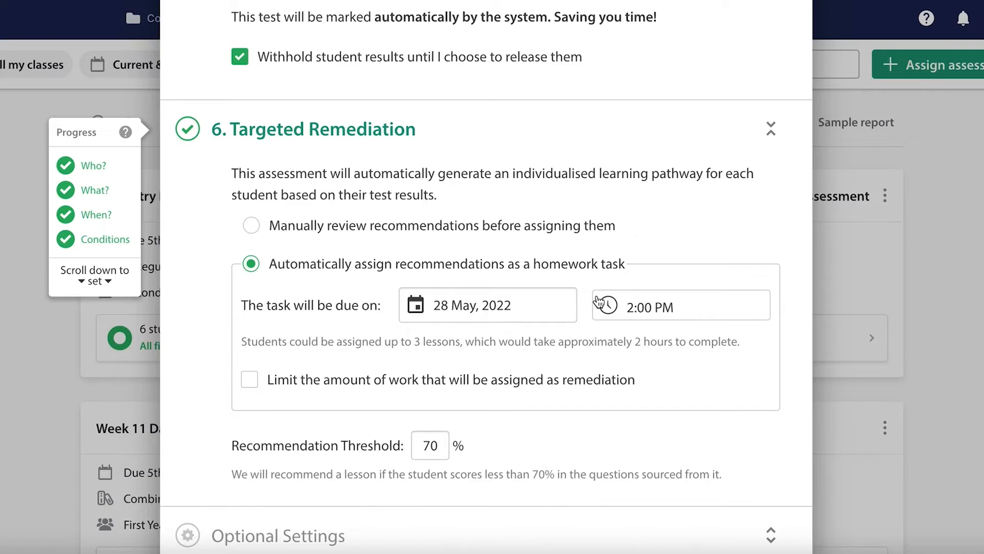
click(544, 313)
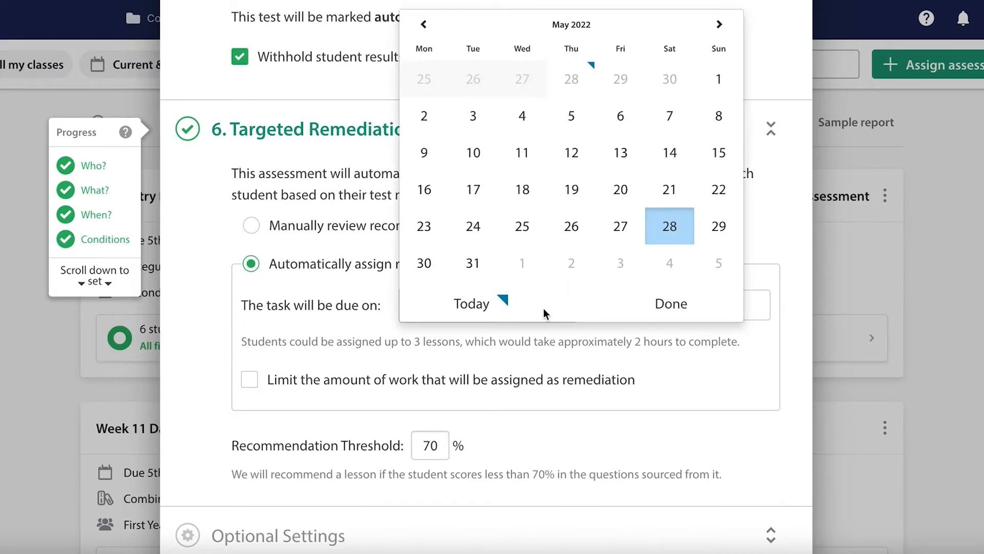
click(473, 272)
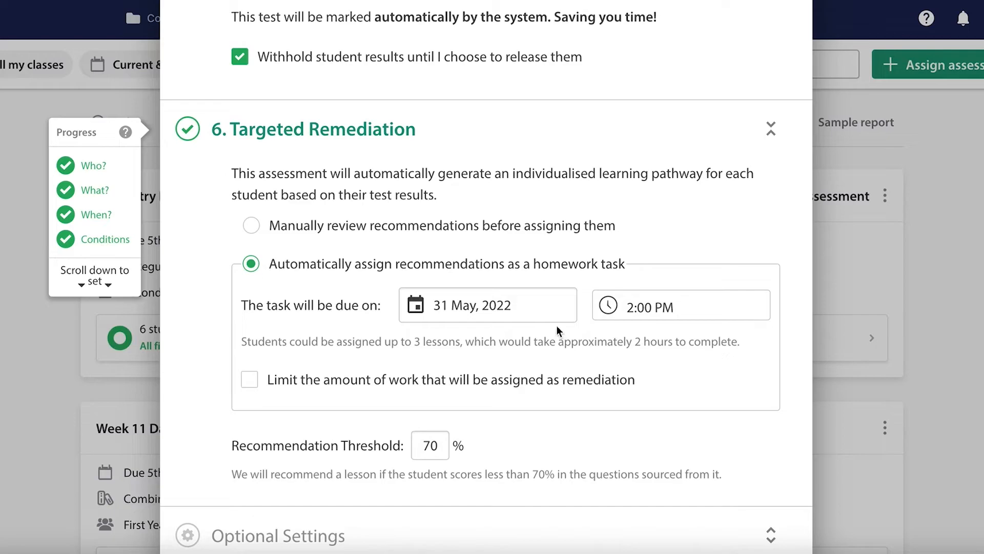
Step: Limit the amount of work assigned as remediation to no more than 3 lessons
scroll(288, 407, down, 1)
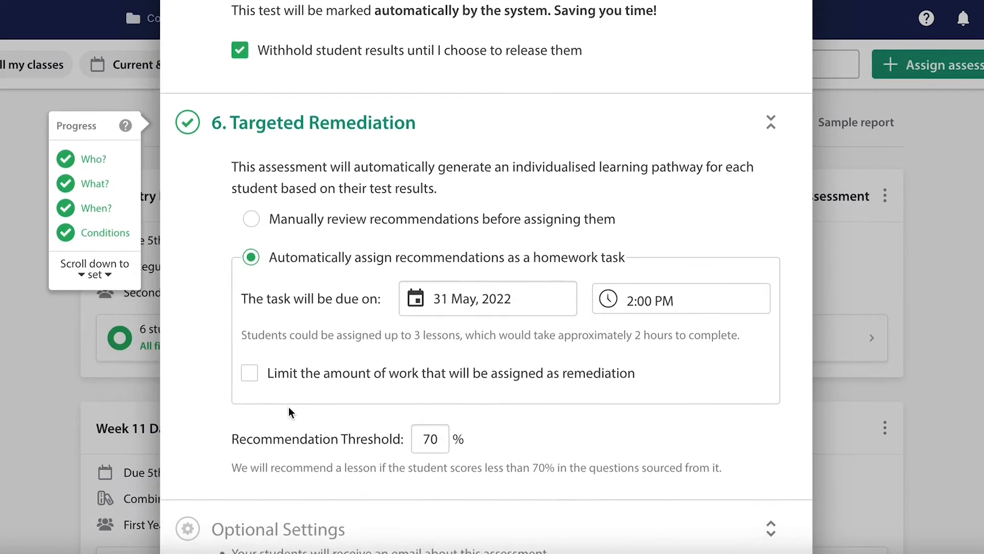
scroll(284, 389, down, 2)
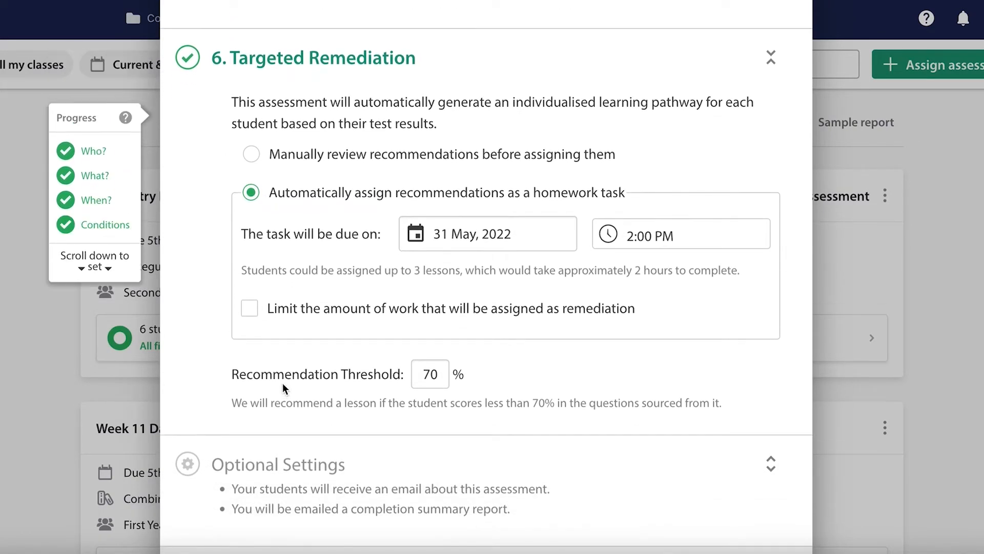
click(249, 308)
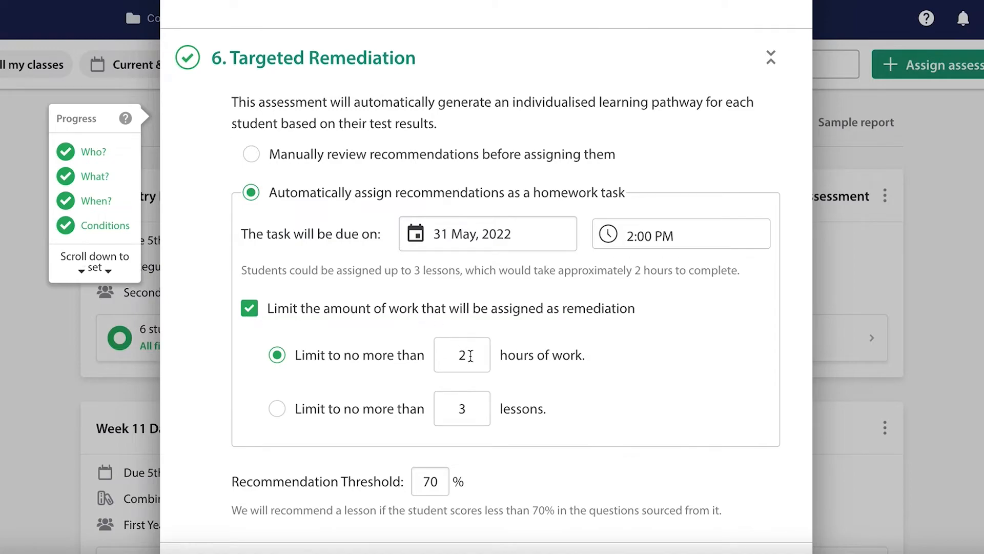
click(288, 411)
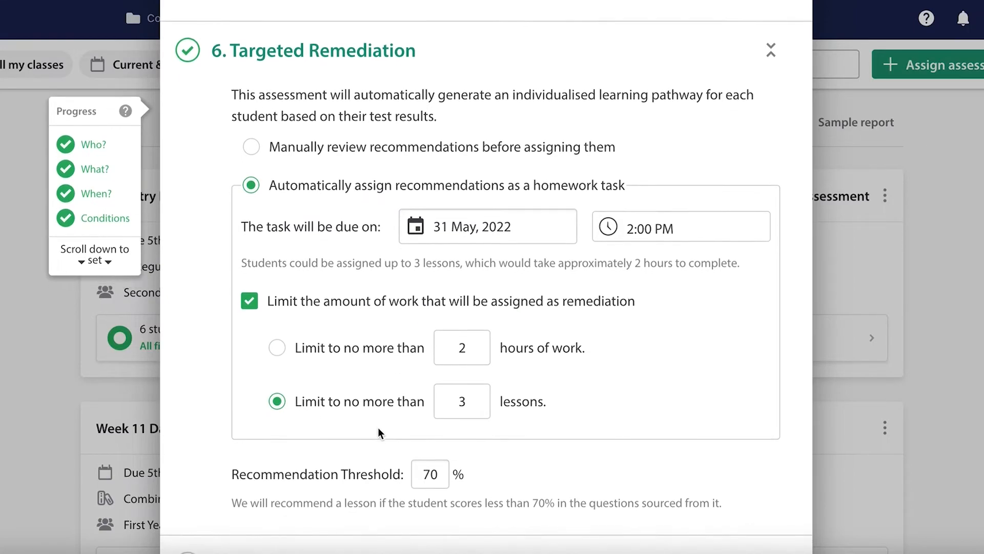
Step: Expand the optional settings to check the email notification options, keep them as they are, and set the assessment
scroll(378, 430, down, 5)
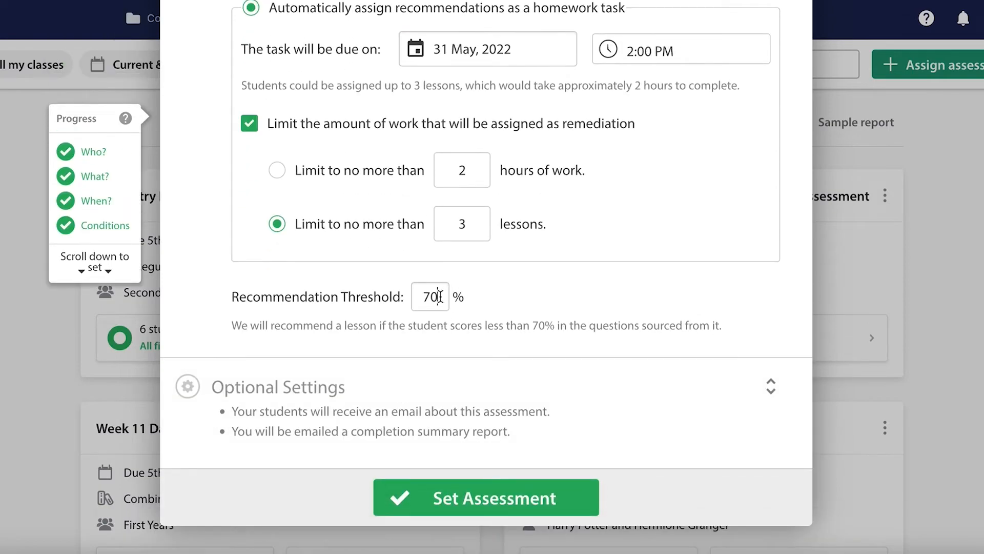
click(363, 387)
scroll(363, 387, down, 3)
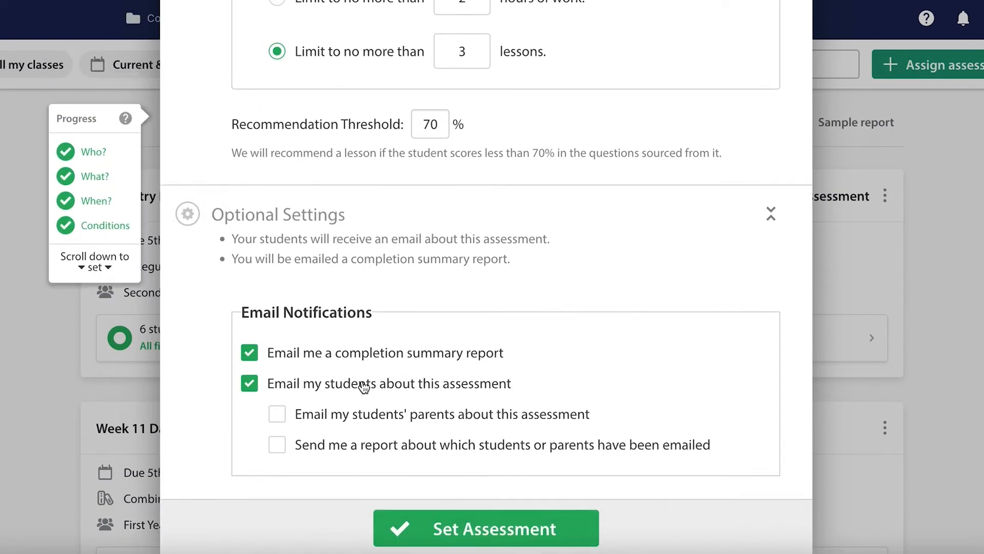
click(443, 527)
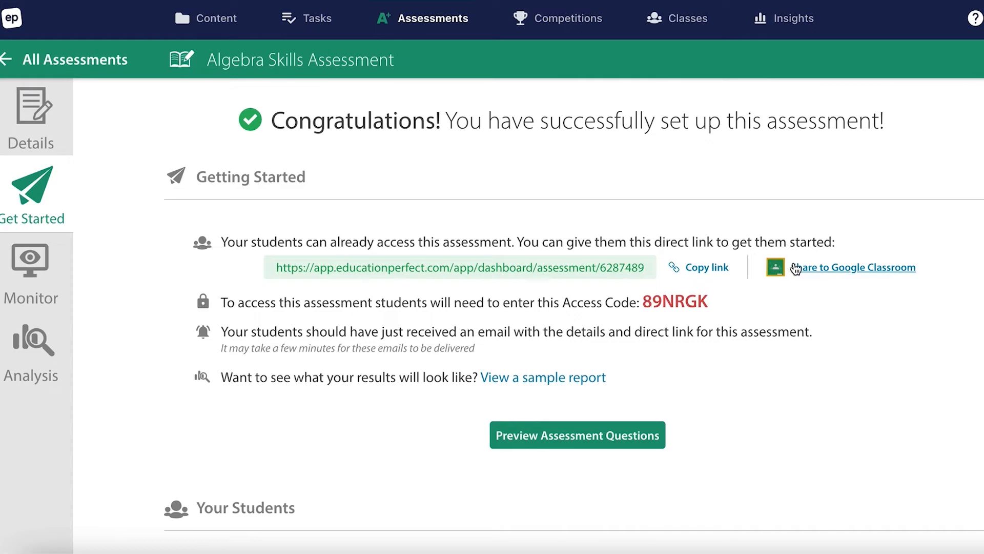
Step: Review the students' login list for the new assessment, and its details page with the start and end dates and assigned students
scroll(802, 405, down, 10)
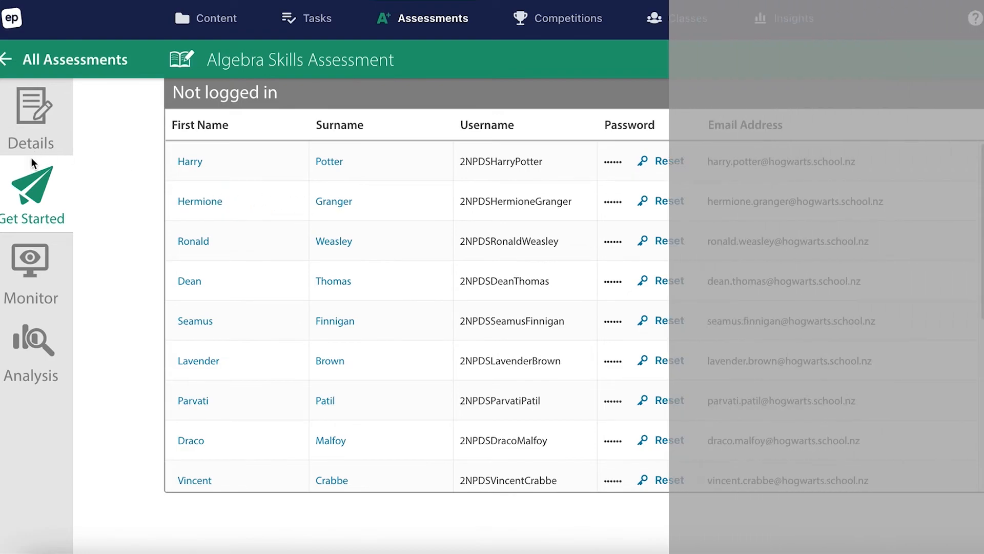
click(26, 113)
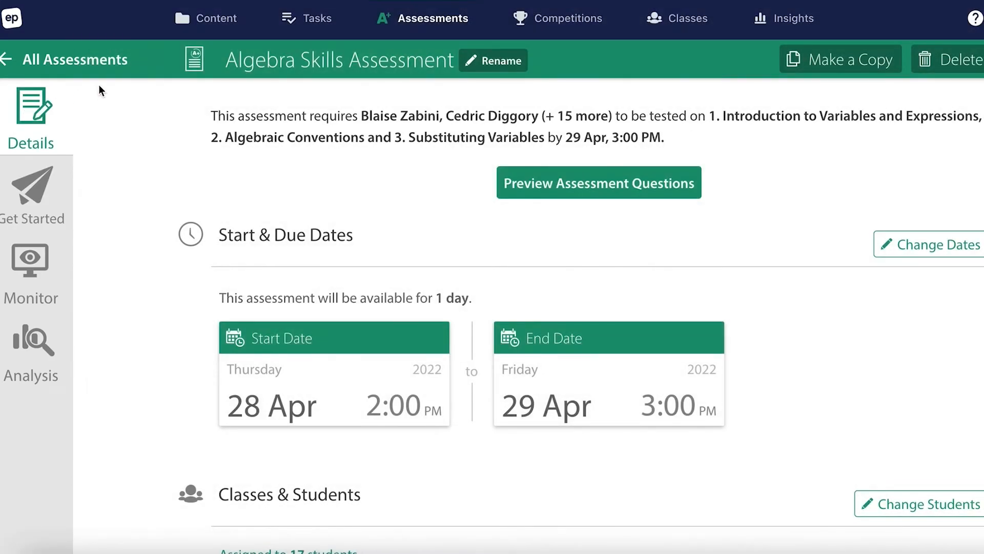
scroll(804, 363, down, 4)
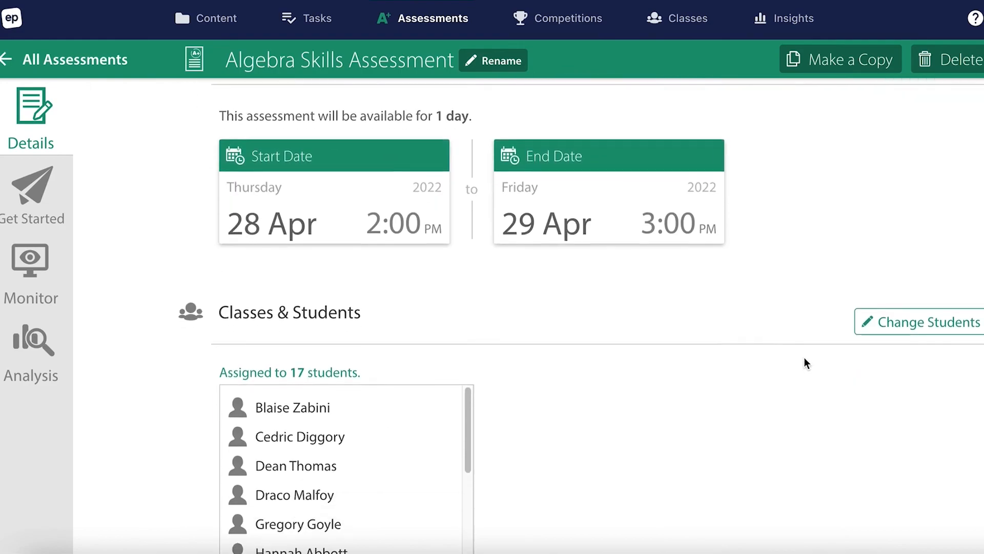